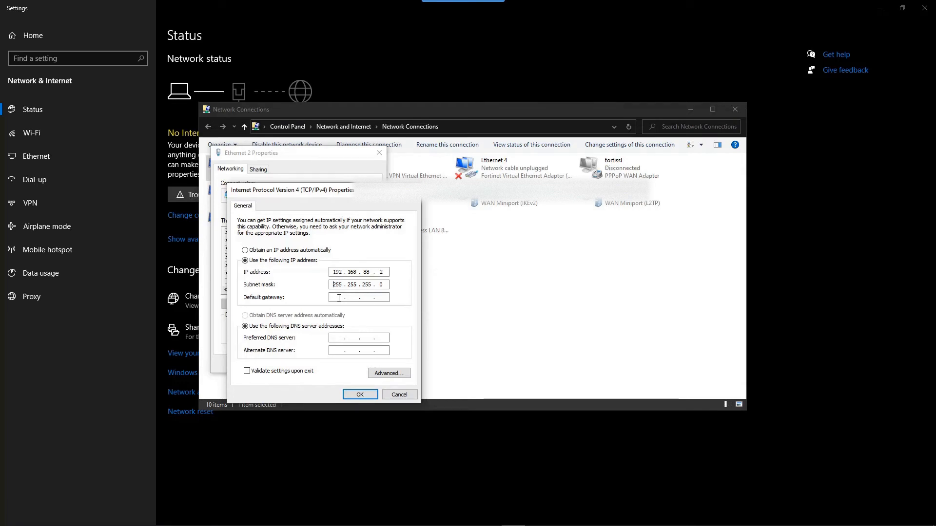
- Apply the static IPv4 address 192.168.88.2 with subnet mask 255.255.255.0 to Ethernet 2 and minimize the network connections window
{"action": "left_click", "coordinate": [364, 396]}
{"action": "left_click", "coordinate": [325, 365]}
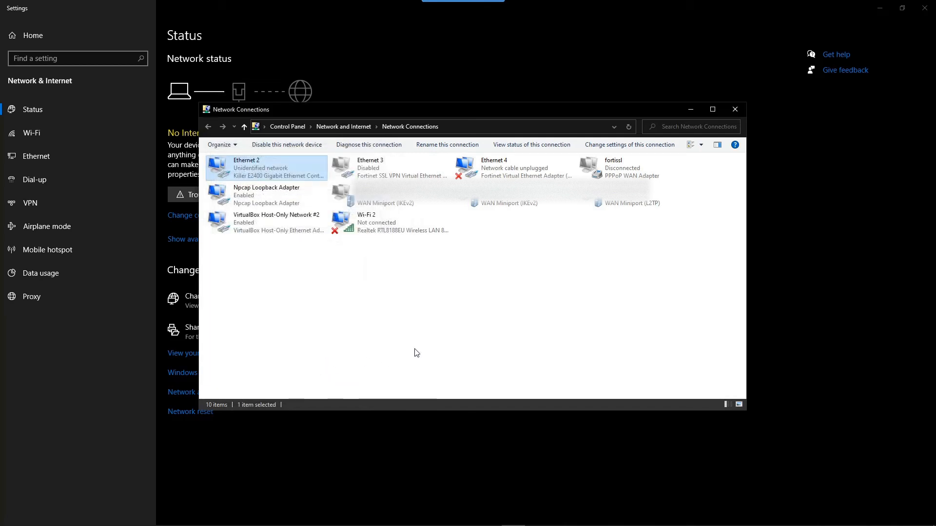
{"action": "left_click", "coordinate": [689, 108]}
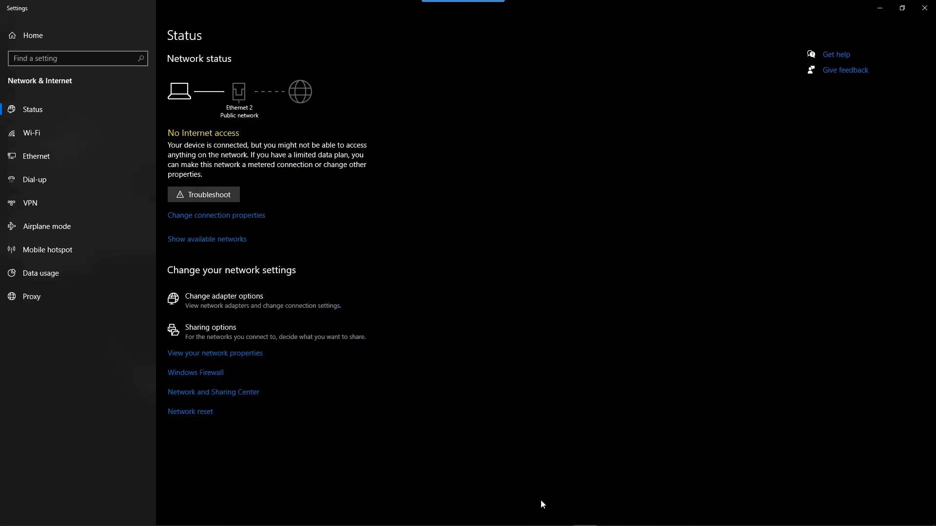
- Switch to Command Prompt and ping the router at 192.168.88.1
{"action": "left_click", "coordinate": [465, 516]}
{"action": "left_click", "coordinate": [362, 157]}
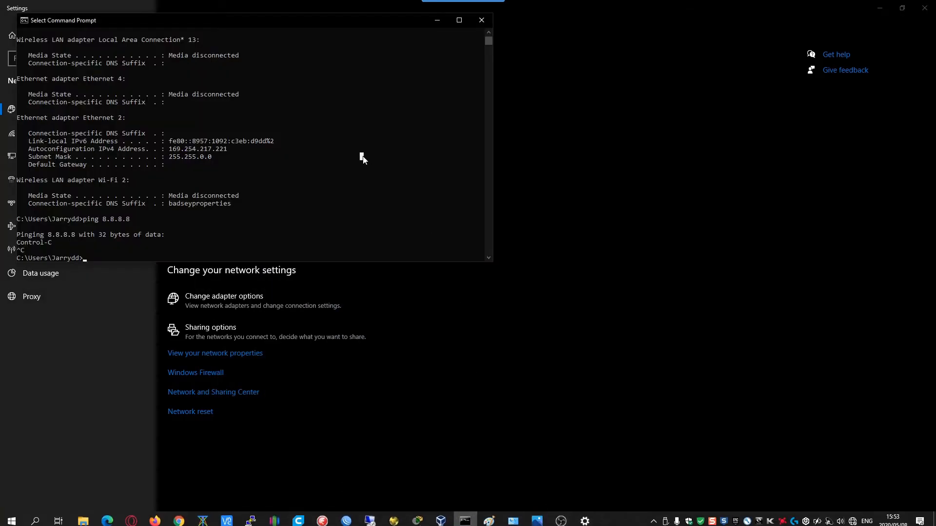
{"action": "type", "text": "pi"}
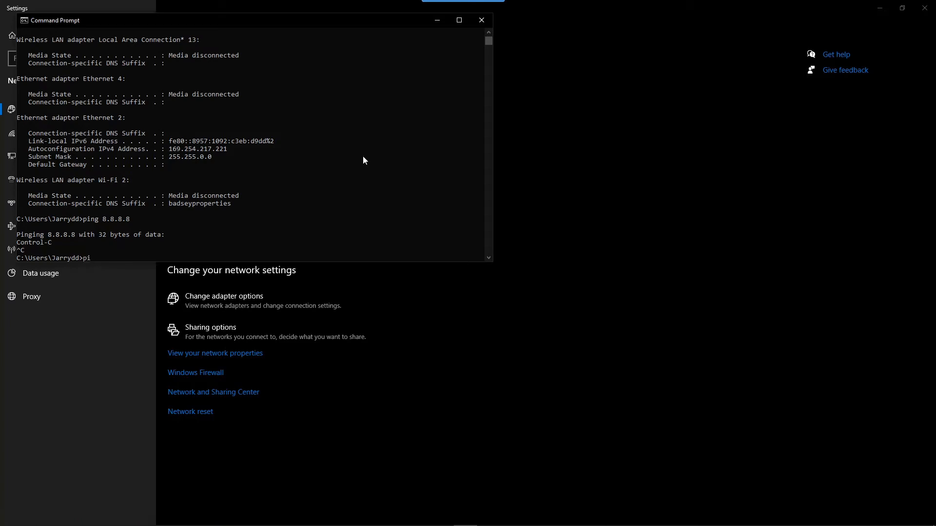
{"action": "type", "text": "ng 192.168.88.1"}
{"action": "key", "text": "Return"}
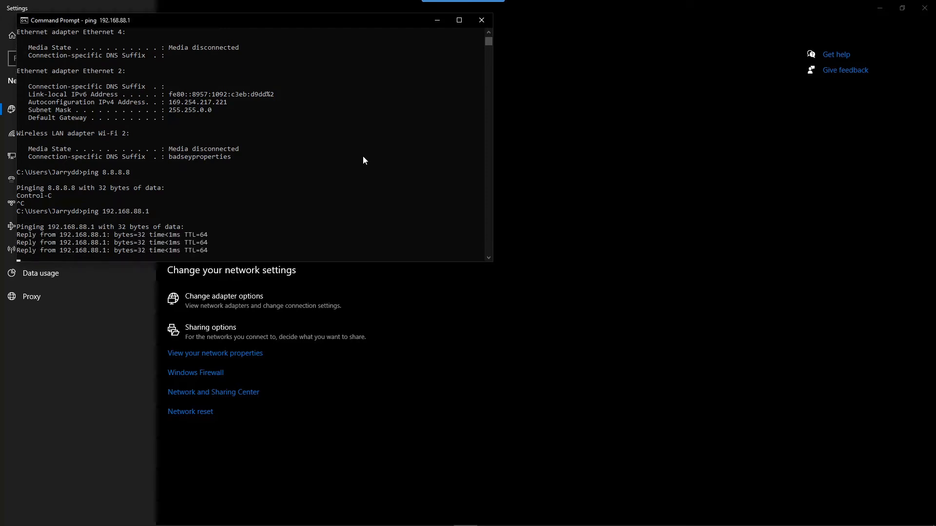
{"action": "key", "text": "Return"}
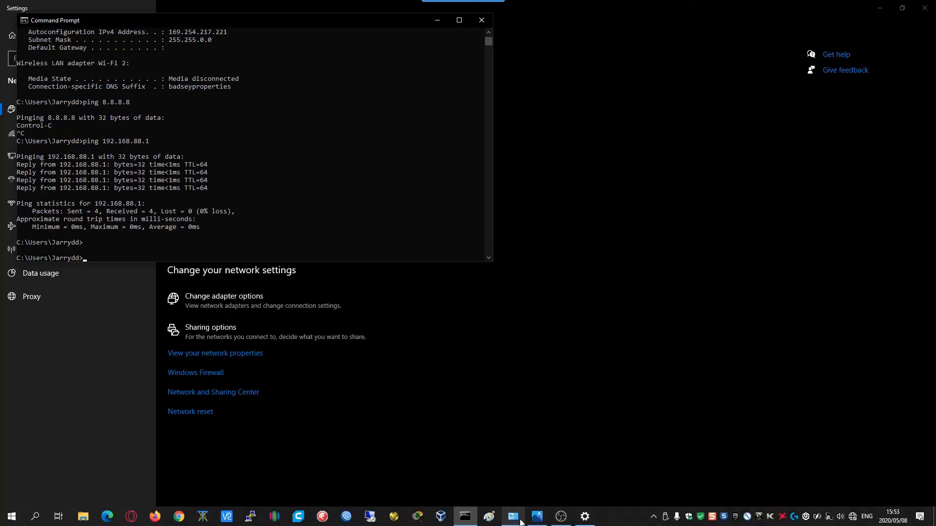
- View the network diagram, open the router's web interface at 192.168.88.1 in Microsoft Edge, and dismiss the default configuration notice
{"action": "left_click", "coordinate": [536, 517]}
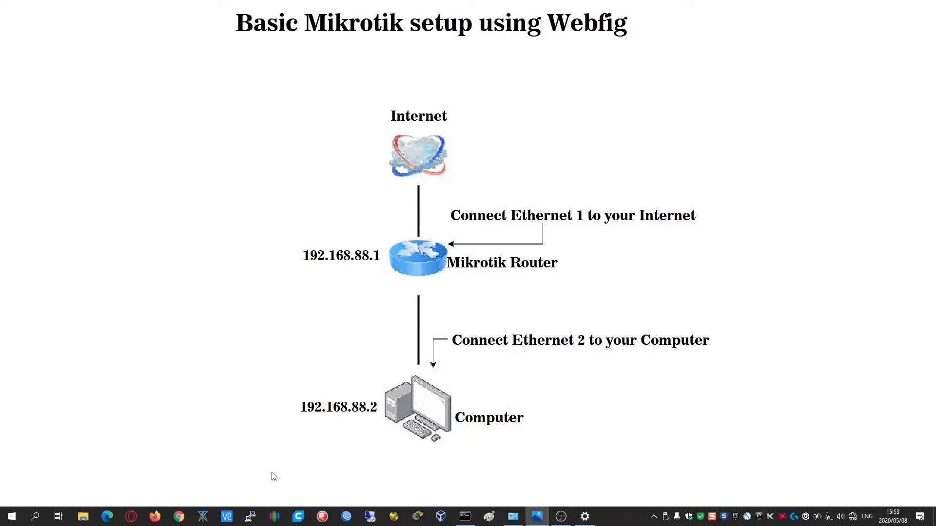
{"action": "left_click", "coordinate": [106, 518]}
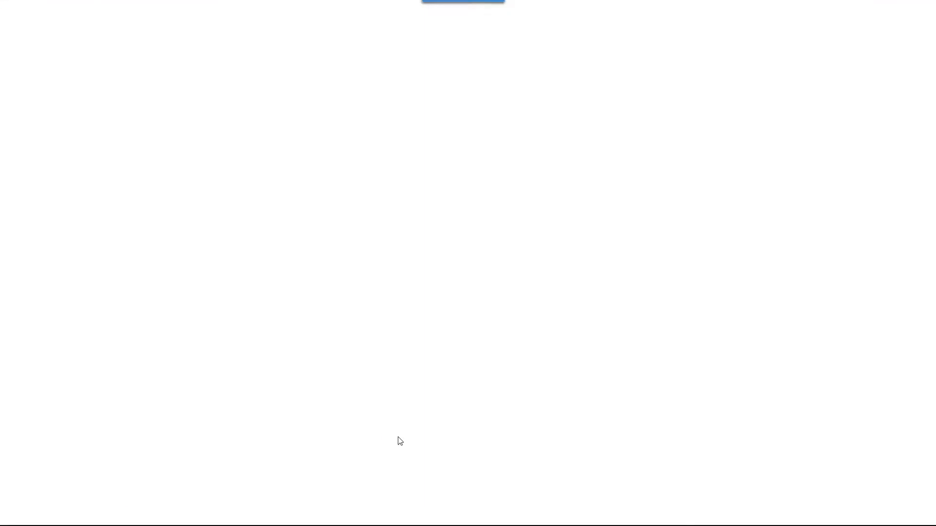
{"action": "type", "text": "192.168"}
{"action": "key", "text": "Return"}
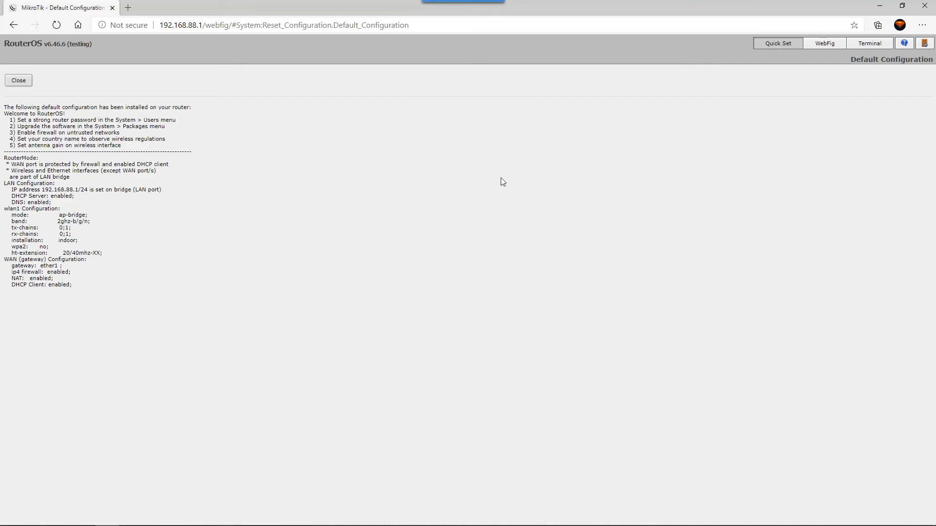
{"action": "left_click", "coordinate": [19, 81]}
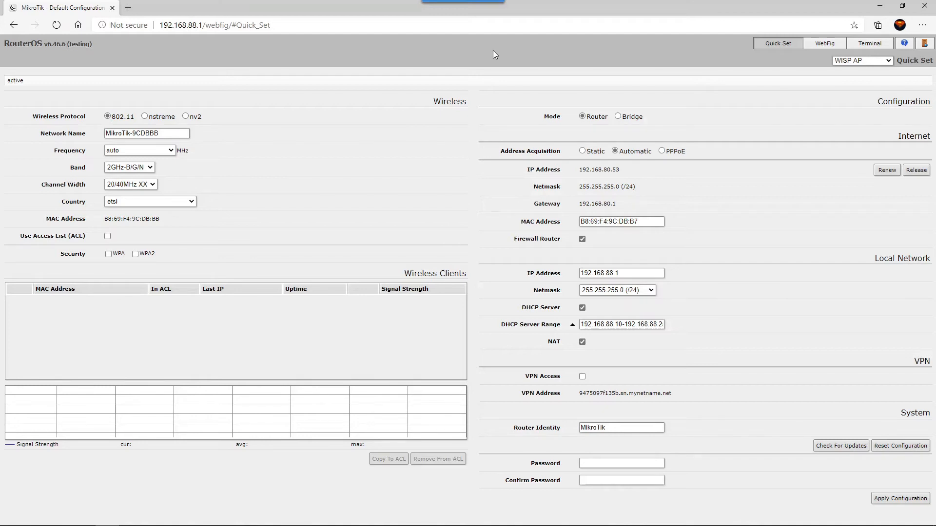
- Switch Quick Set to the Home AP mode and inspect the local network's DHCP server range
{"action": "left_click", "coordinate": [887, 61]}
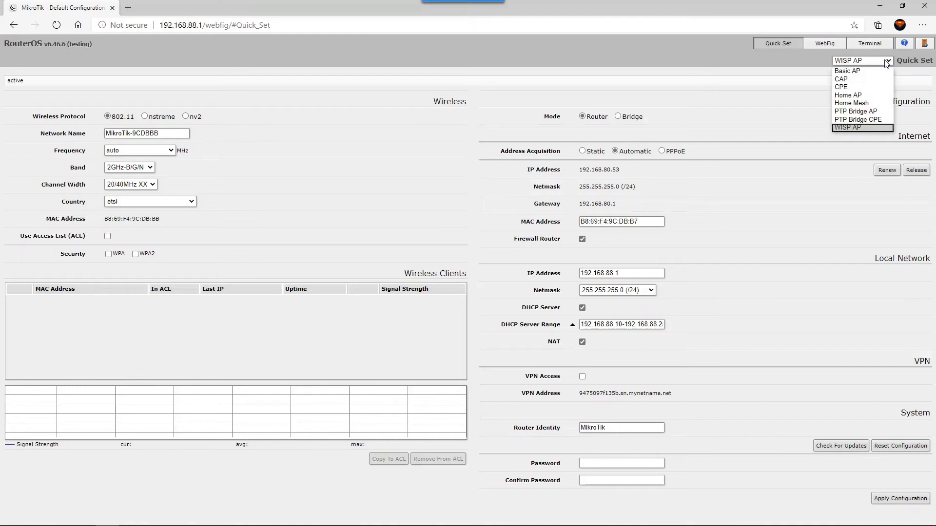
{"action": "left_click", "coordinate": [850, 96]}
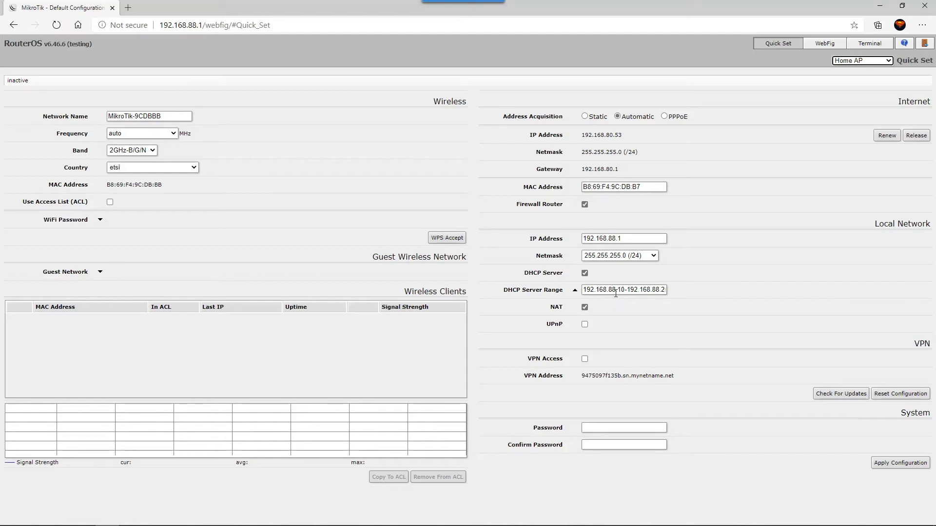
{"action": "left_click_drag", "start_coordinate": [616, 294], "coordinate": [695, 294]}
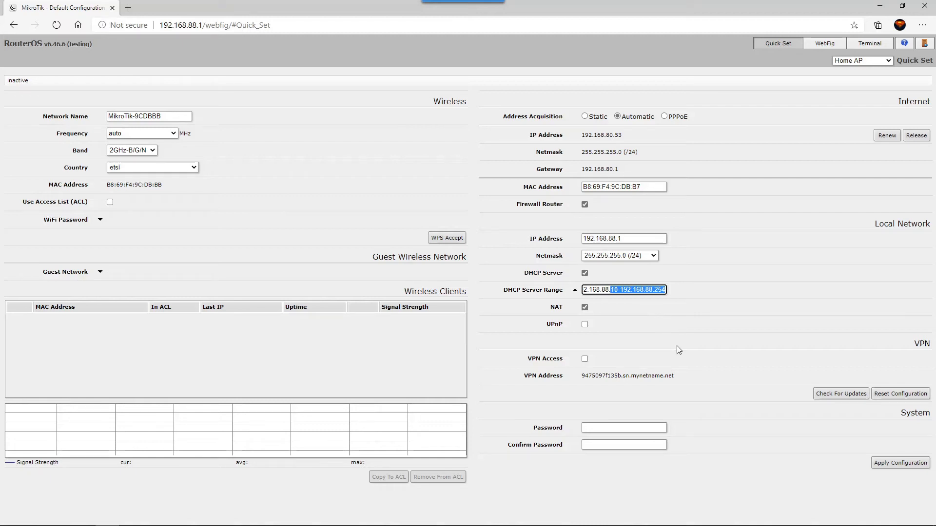
- Set the wireless network name to Home_WiFi and the country to south africa
{"action": "left_click", "coordinate": [169, 115]}
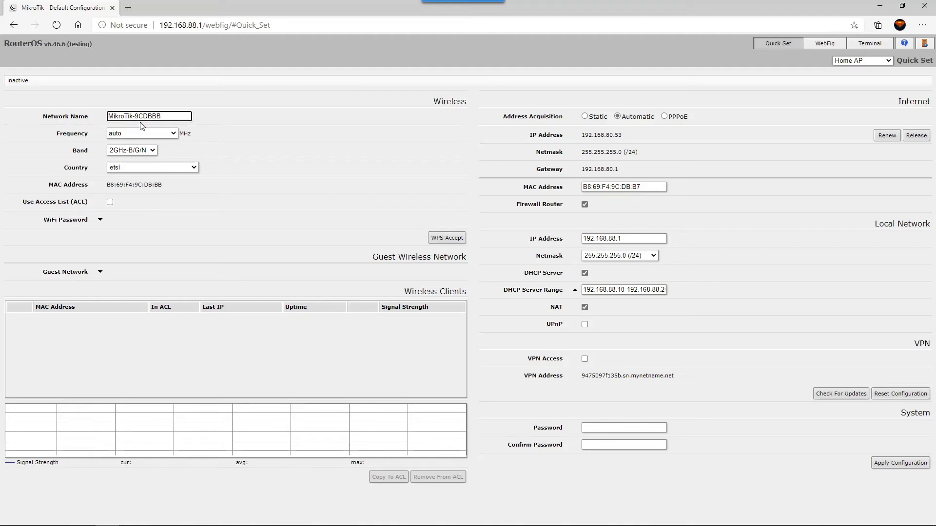
{"action": "left_click_drag", "start_coordinate": [176, 119], "coordinate": [117, 125]}
{"action": "type", "text": "Home"}
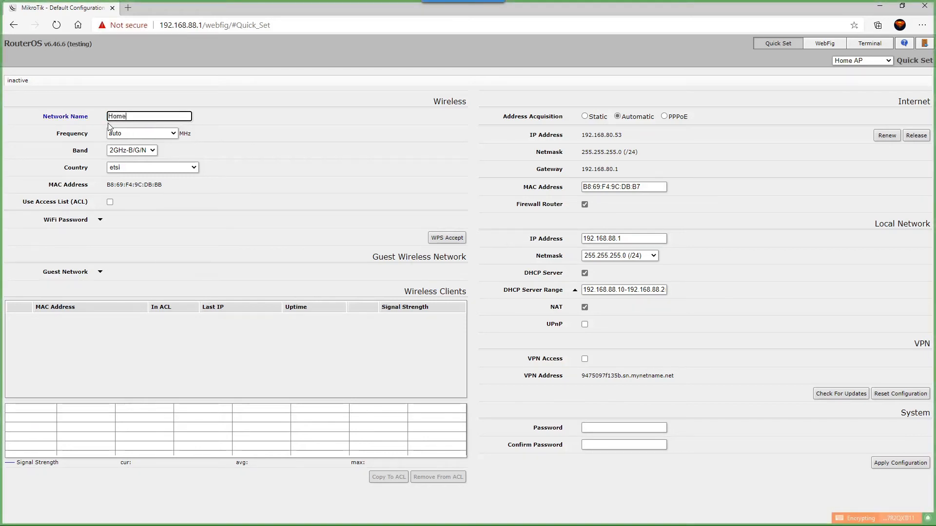
{"action": "type", "text": "_WiFi"}
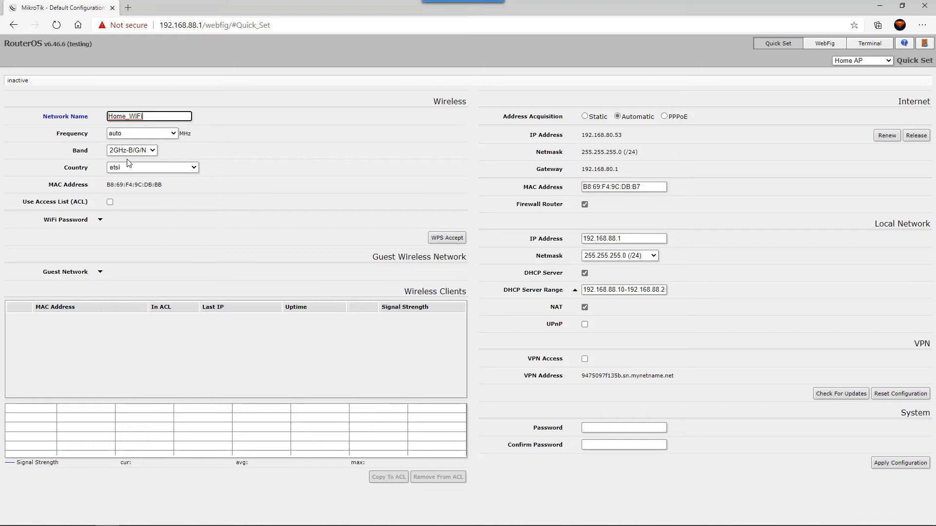
{"action": "left_click", "coordinate": [164, 170]}
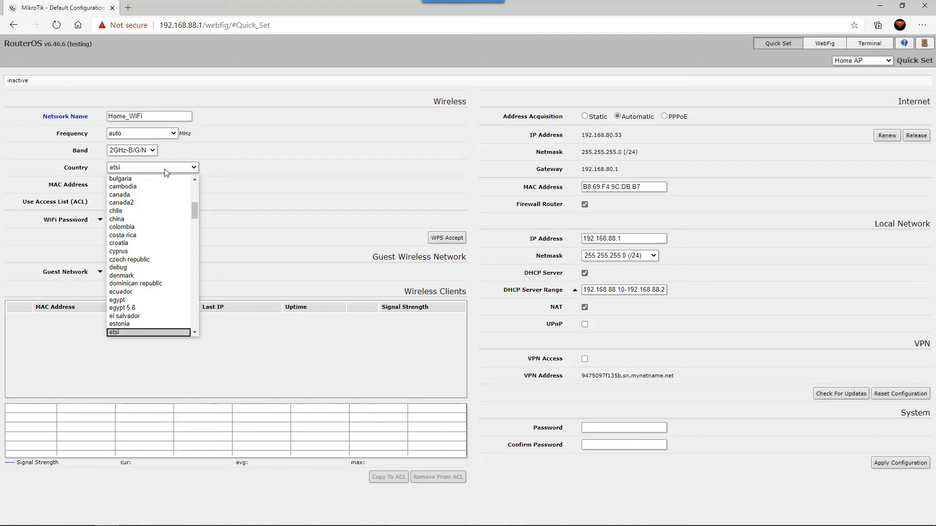
{"action": "type", "text": "south africa"}
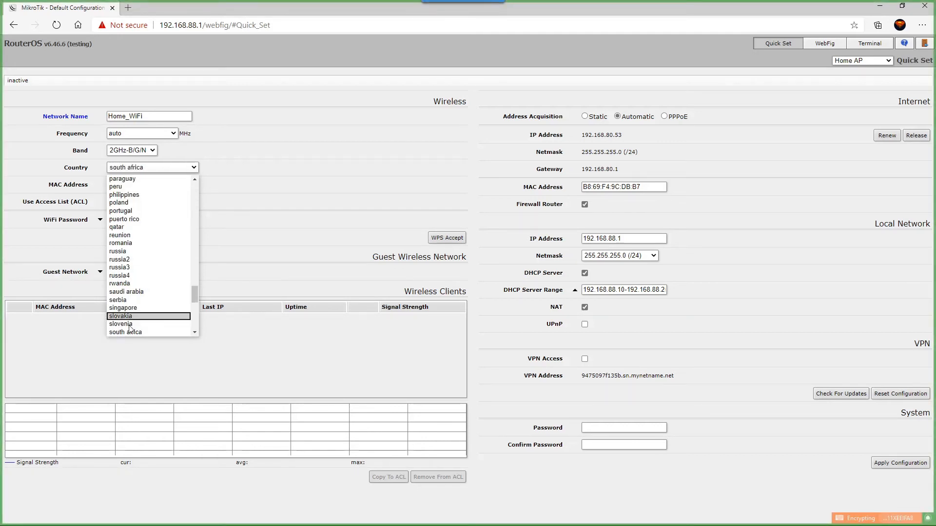
{"action": "left_click", "coordinate": [126, 332]}
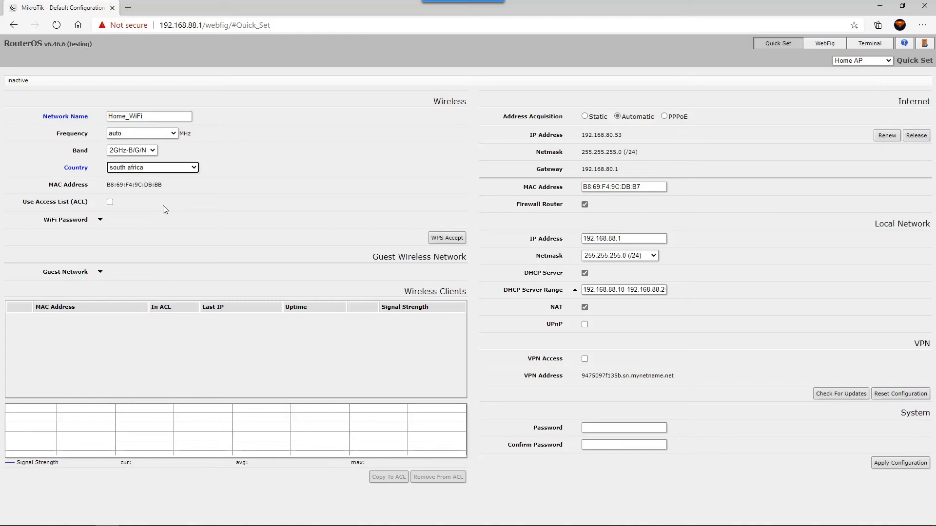
- Reveal the WiFi Password field and enter the wireless password
{"action": "left_click", "coordinate": [101, 220]}
{"action": "left_click", "coordinate": [132, 219]}
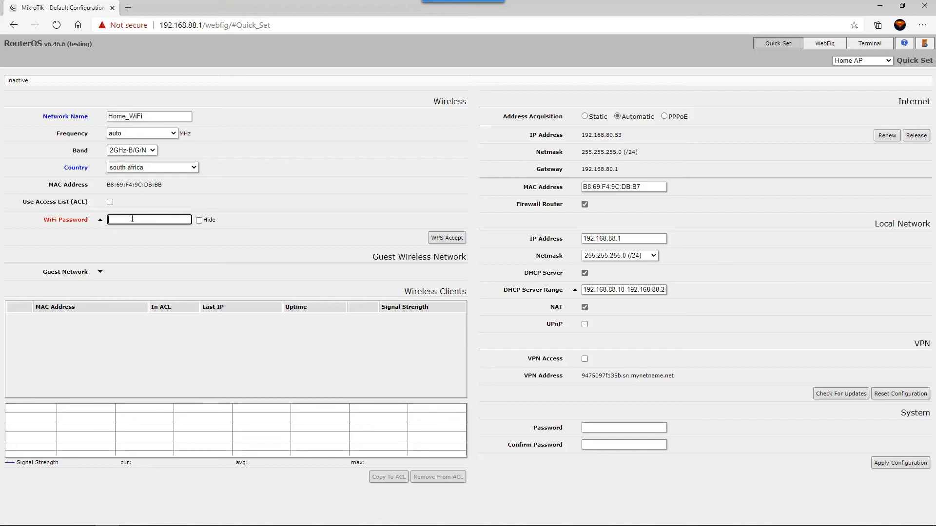
{"action": "type", "text": "password"}
- Enter and confirm the router's system password, check the confirmation entry, and apply the configuration
{"action": "left_click", "coordinate": [595, 429]}
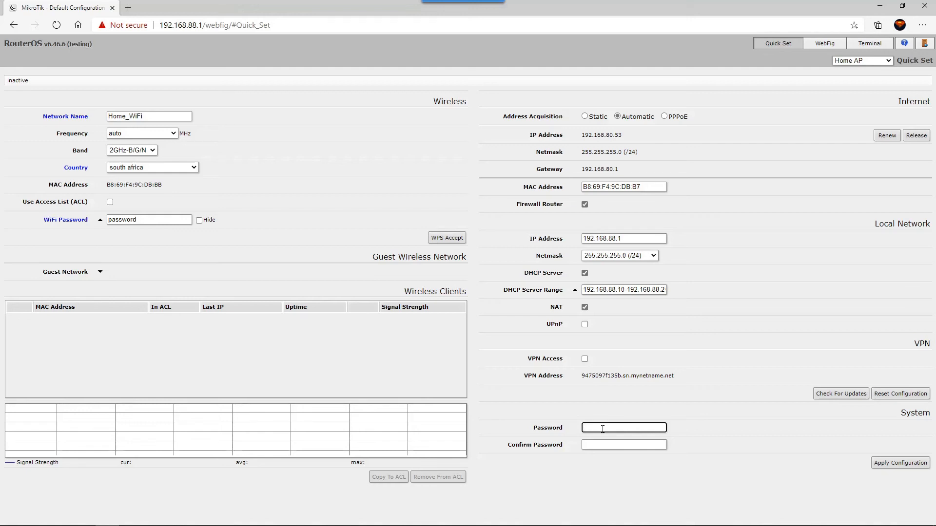
{"action": "type", "text": "password"}
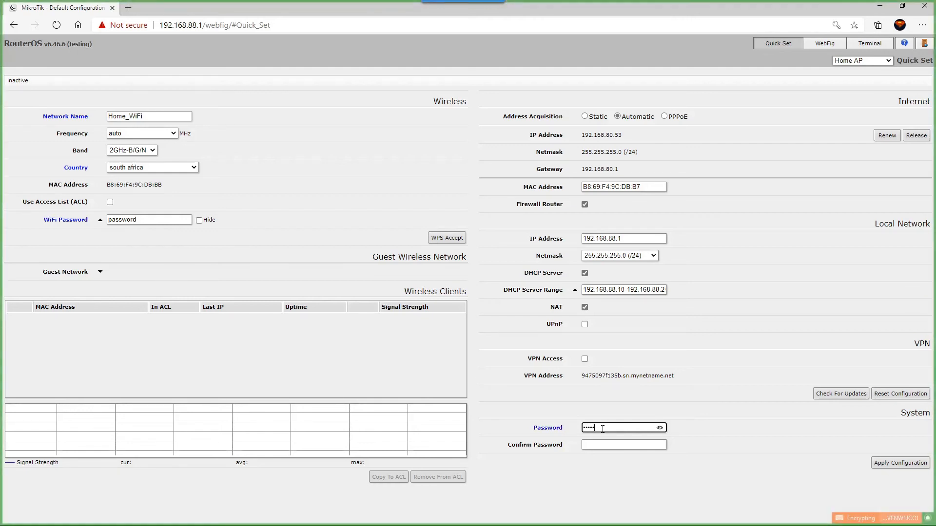
{"action": "key", "text": "Tab"}
{"action": "type", "text": "password"}
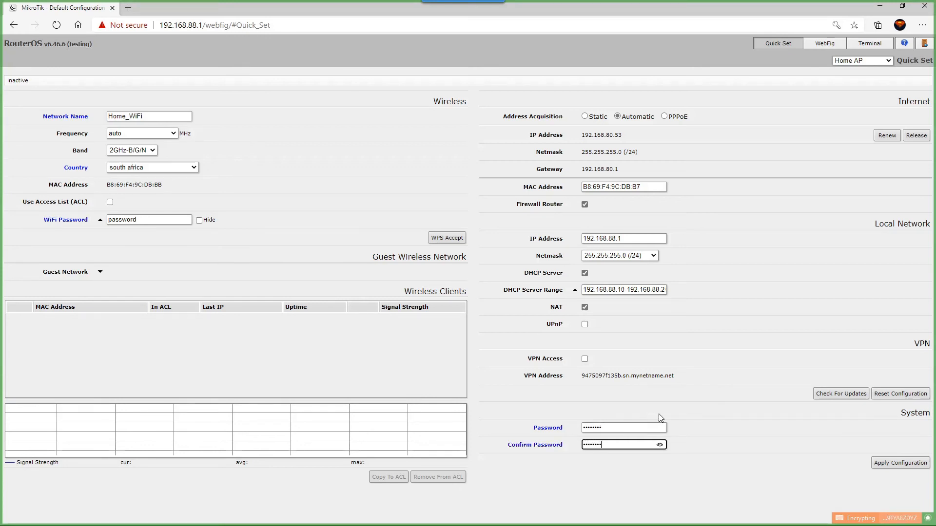
{"action": "left_click", "coordinate": [660, 446]}
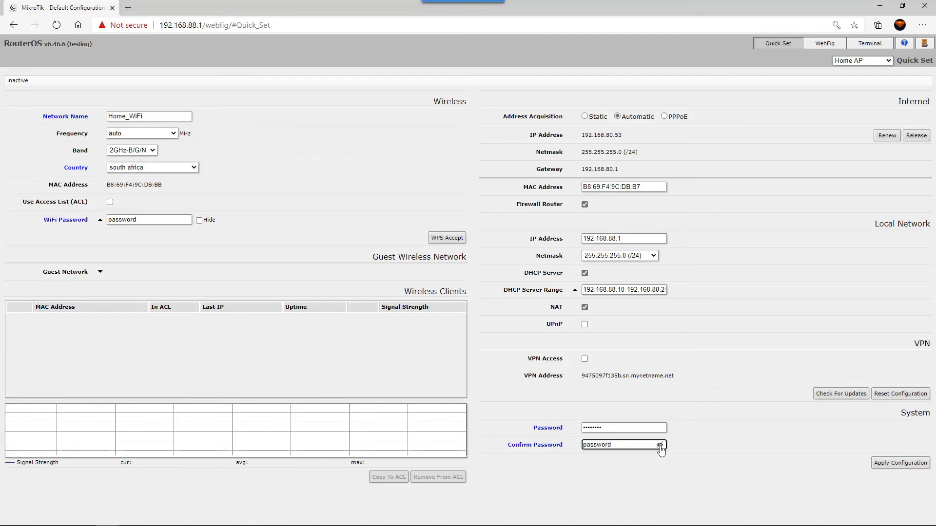
{"action": "left_click", "coordinate": [660, 446]}
{"action": "left_click", "coordinate": [892, 464]}
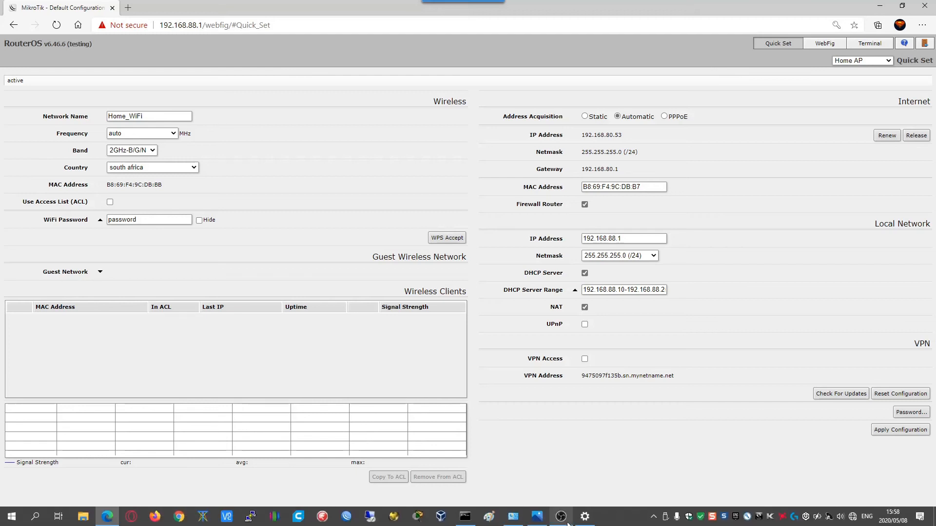
- Switch to Command Prompt, test internet connectivity by pinging 8.8.8.8, and stop the ping
{"action": "left_click", "coordinate": [468, 517]}
{"action": "key", "text": "Up"}
{"action": "key", "text": "BackSpace"}
{"action": "key", "text": "BackSpace"}
{"action": "key", "text": "BackSpace"}
{"action": "key", "text": "BackSpace"}
{"action": "key", "text": "BackSpace"}
{"action": "key", "text": "BackSpace"}
{"action": "key", "text": "BackSpace"}
{"action": "key", "text": "BackSpace"}
{"action": "key", "text": "BackSpace"}
{"action": "key", "text": "BackSpace"}
{"action": "key", "text": "BackSpace"}
{"action": "key", "text": "BackSpace"}
{"action": "key", "text": "BackSpace"}
{"action": "type", "text": "8.8.8.8"}
{"action": "key", "text": "Return"}
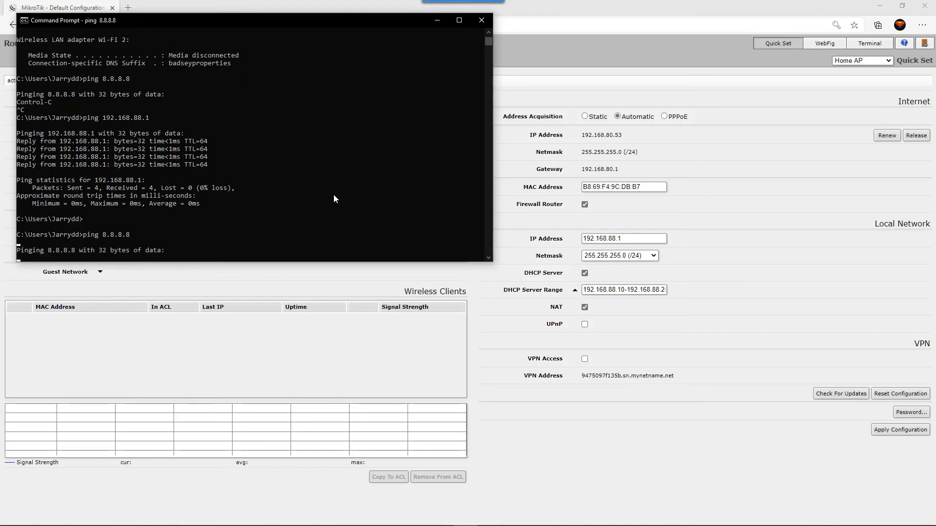
{"action": "key", "text": "ctrl+c"}
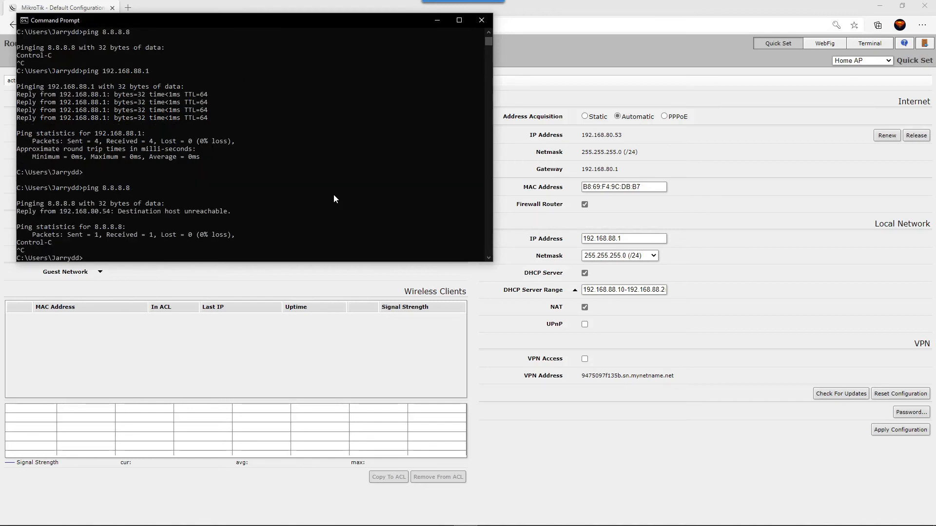
- Set Ethernet 2's IPv4 properties to obtain the IP address and DNS server address automatically, and close the network connections window
{"action": "mouse_move", "coordinate": [482, 524]}
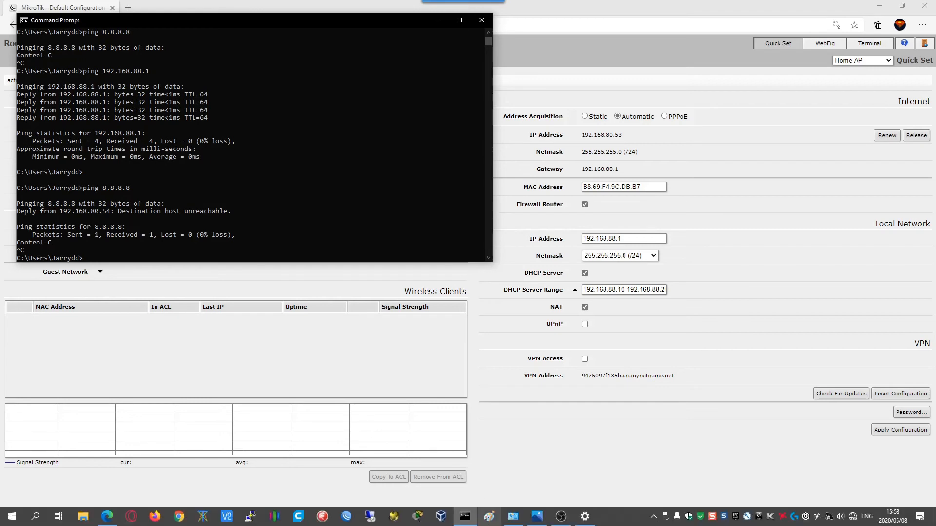
{"action": "left_click", "coordinate": [516, 518]}
{"action": "right_click", "coordinate": [259, 168]}
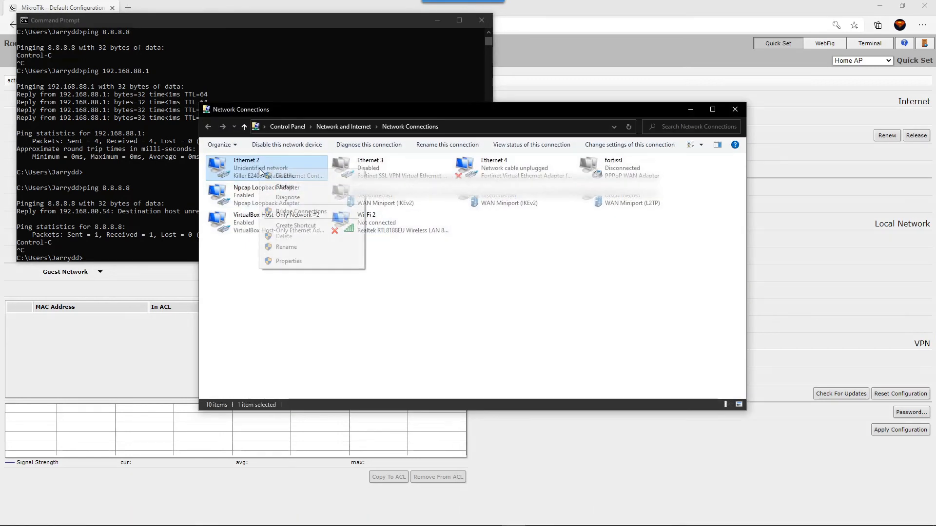
{"action": "left_click", "coordinate": [291, 261]}
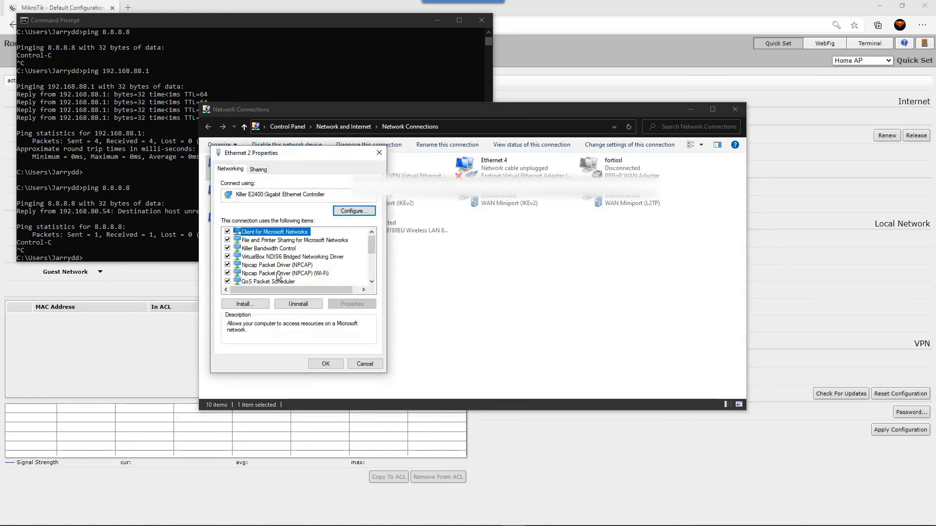
{"action": "scroll", "coordinate": [286, 262], "scroll_direction": "down", "scroll_amount": 1}
{"action": "left_click", "coordinate": [292, 273]}
{"action": "left_click", "coordinate": [346, 303]}
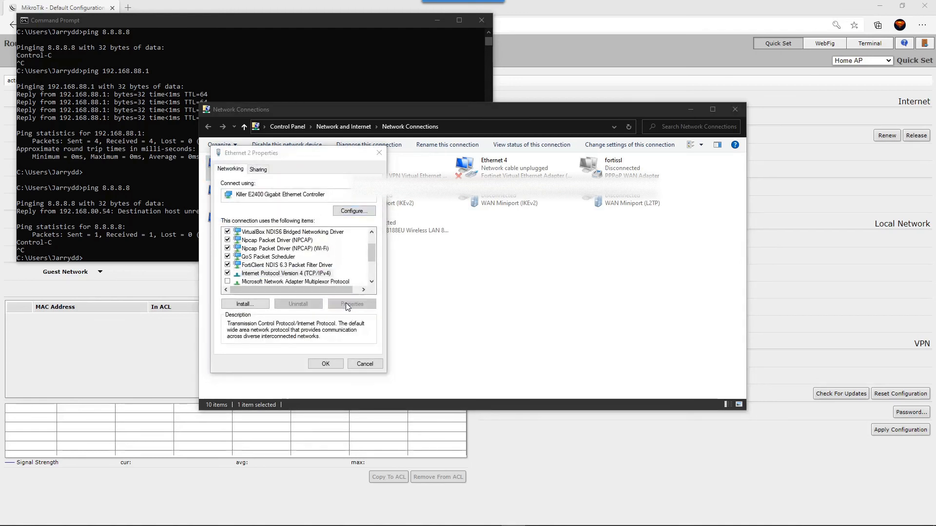
{"action": "left_click", "coordinate": [256, 251]}
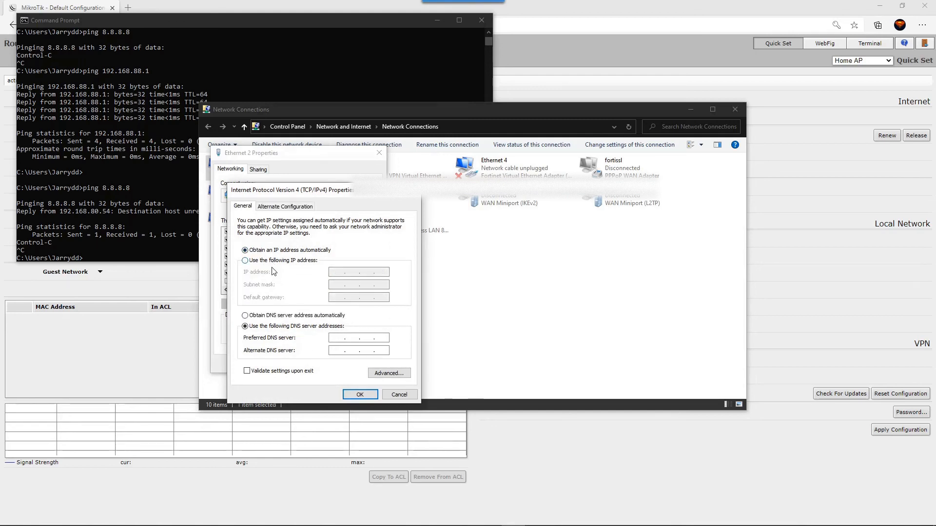
{"action": "left_click", "coordinate": [277, 316]}
{"action": "left_click", "coordinate": [359, 395]}
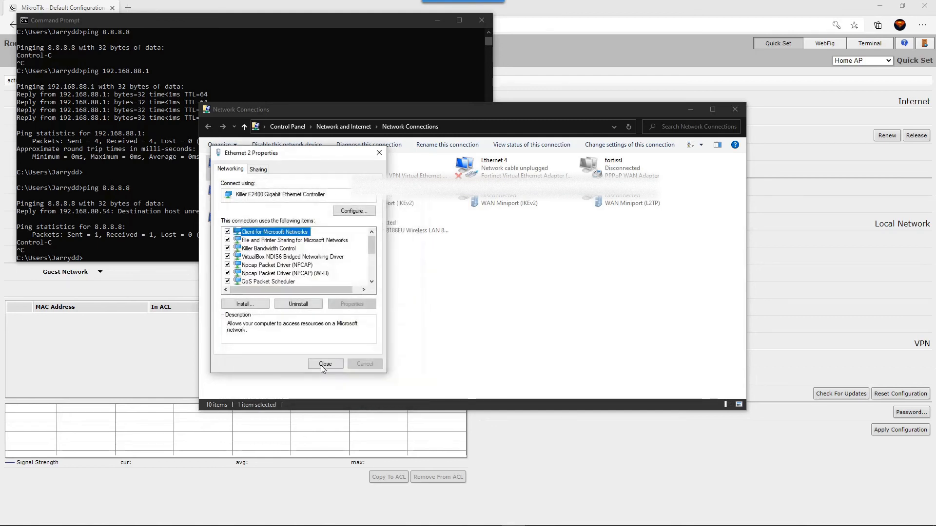
{"action": "left_click", "coordinate": [321, 366]}
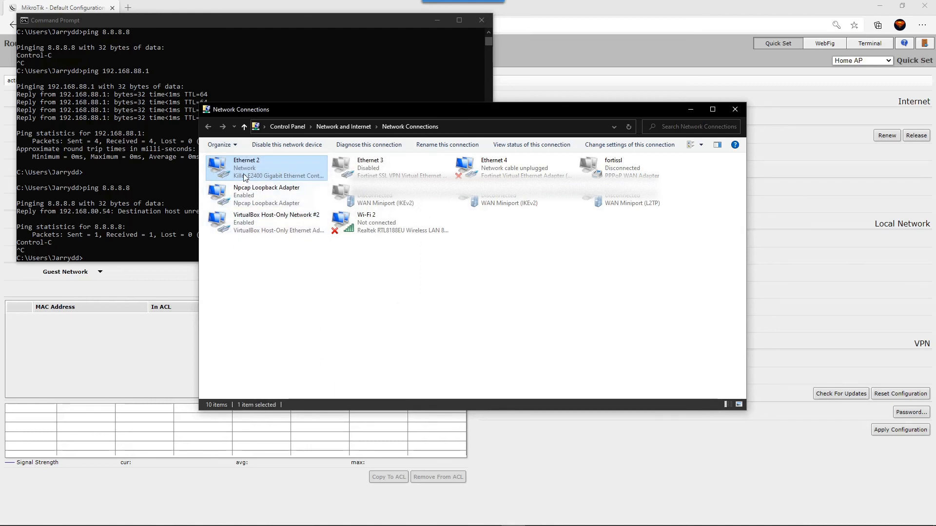
{"action": "left_click", "coordinate": [735, 110]}
- Switch to Command Prompt and run ipconfig to check the network adapter's IP address and gateway
{"action": "type", "text": "ipco"}
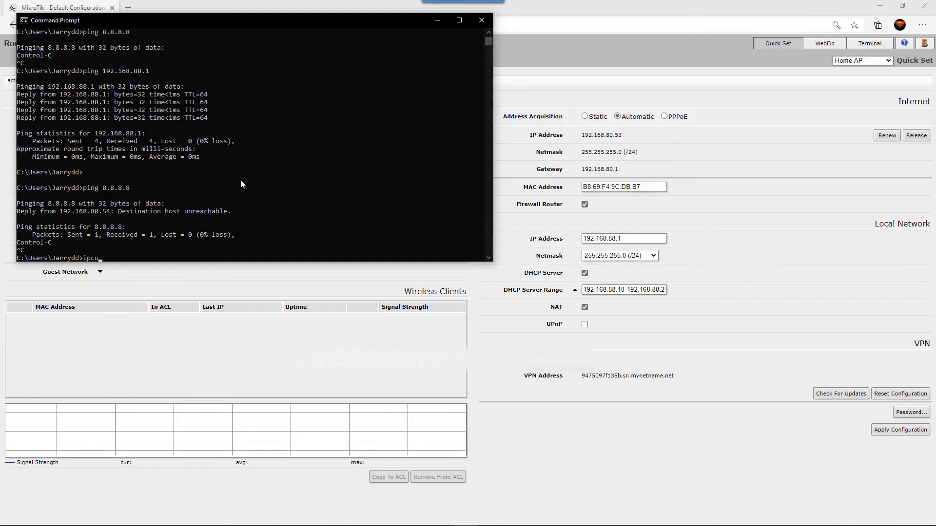
{"action": "type", "text": "nfig"}
{"action": "key", "text": "Return"}
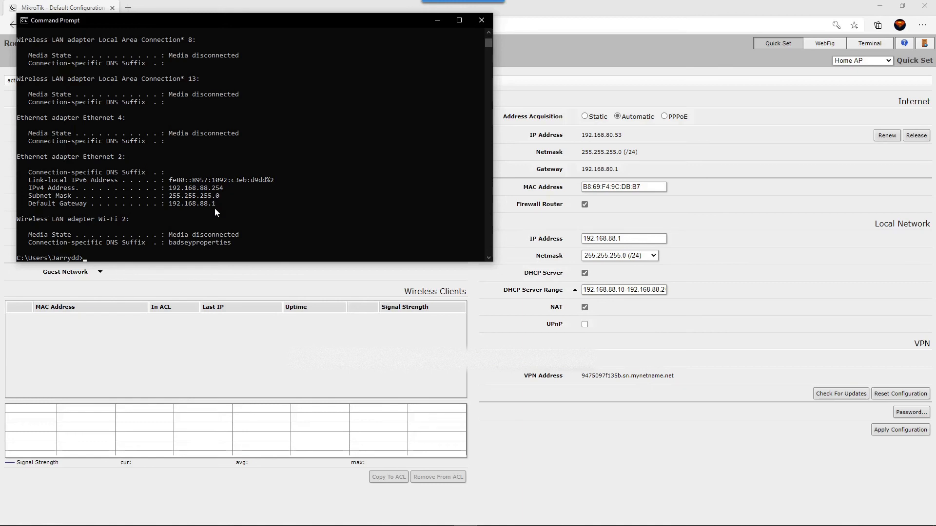
- Ping 8.8.8.8 from the computer to test its internet access, and close Command Prompt
{"action": "type", "text": "ping 8.8.8.8"}
{"action": "key", "text": "Return"}
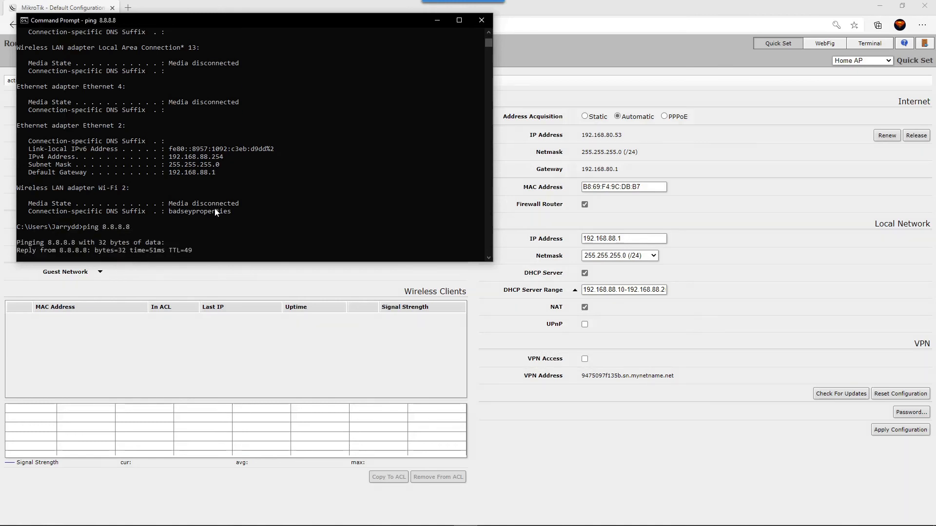
{"action": "left_click", "coordinate": [480, 20]}
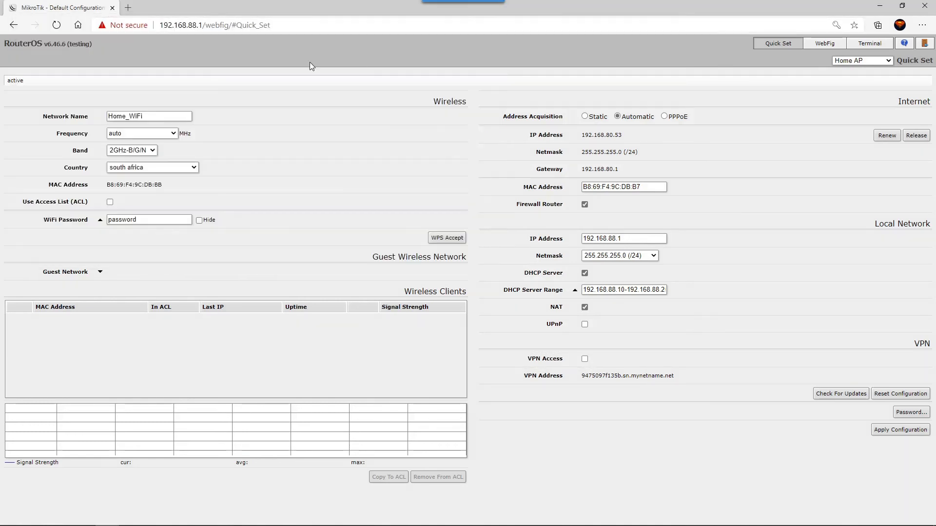
{"action": "left_click", "coordinate": [126, 9]}
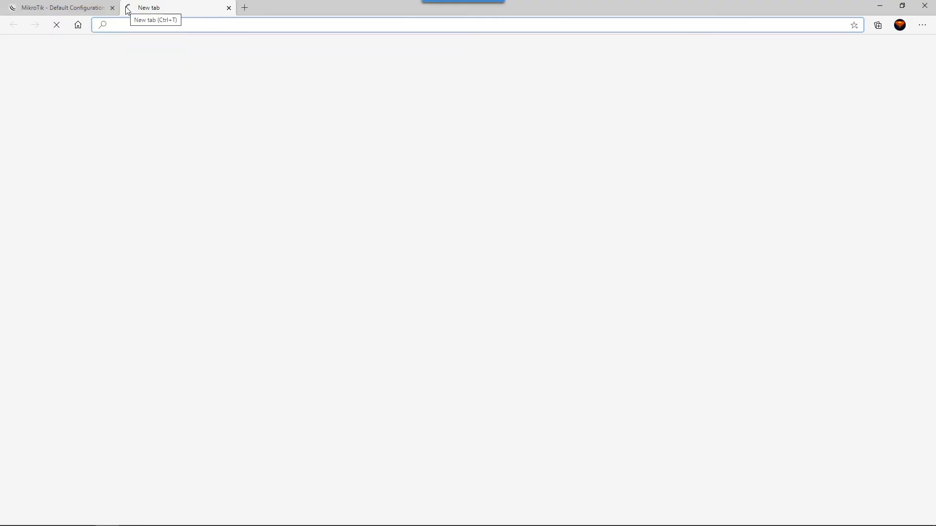
{"action": "type", "text": "www."}
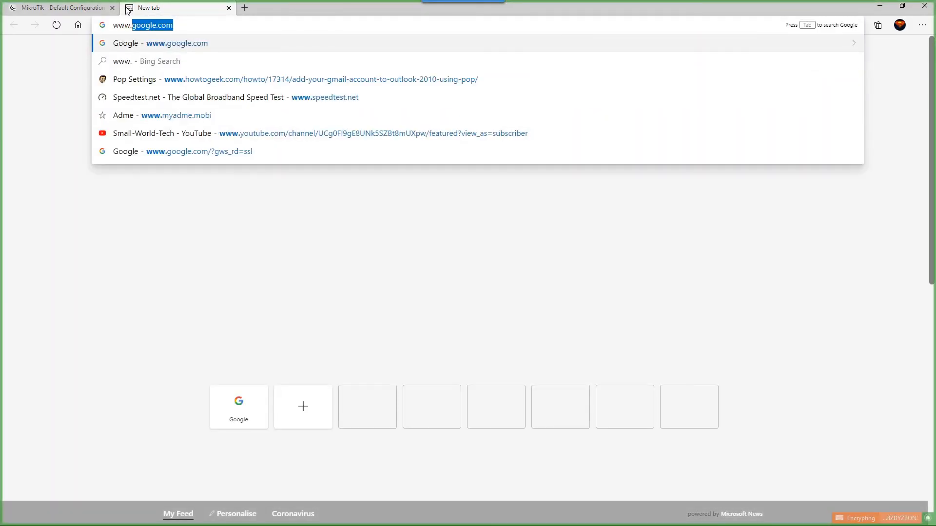
{"action": "key", "text": "Return"}
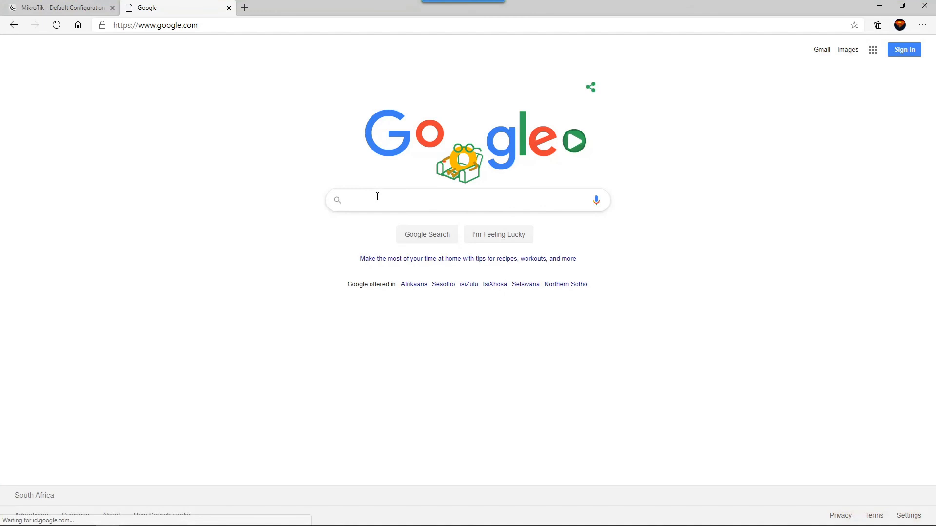
{"action": "type", "text": "you"}
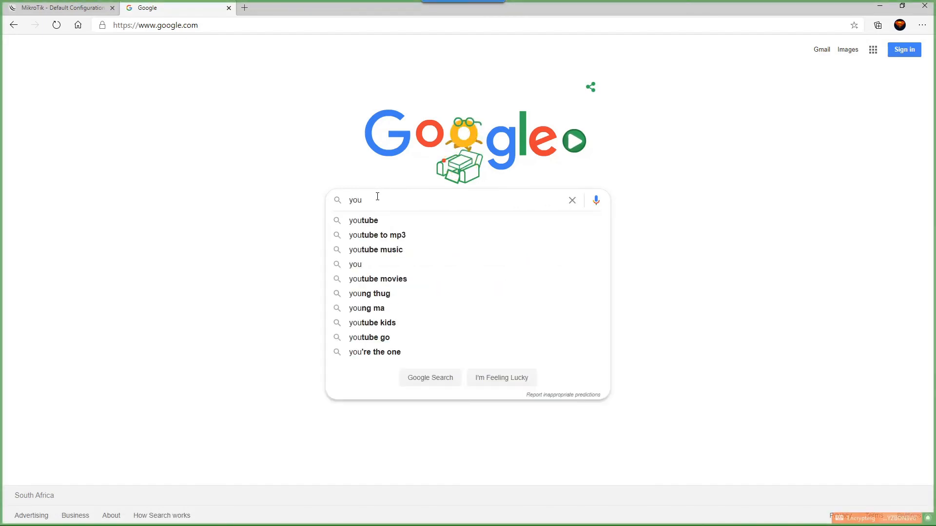
{"action": "left_click", "coordinate": [375, 221]}
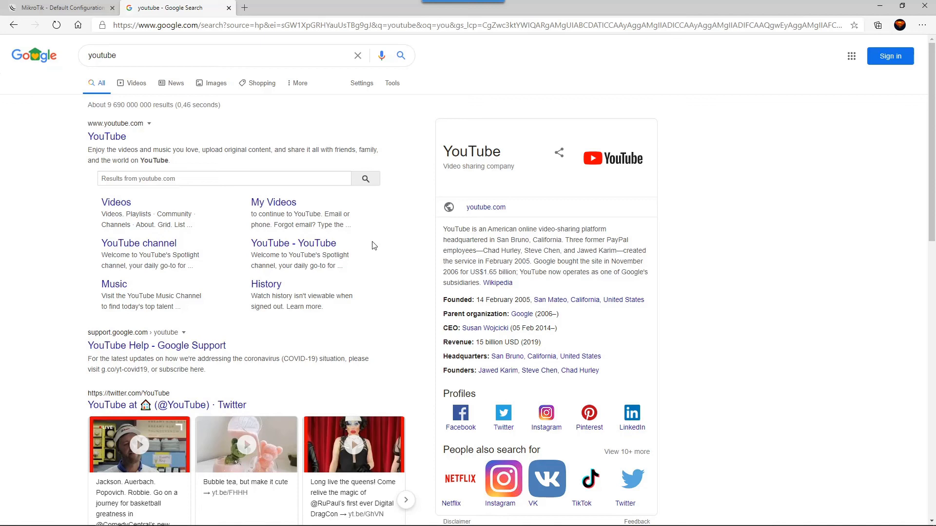
- Return to the router's configuration page, reload it, and log in as admin with the router password
{"action": "left_click", "coordinate": [78, 5]}
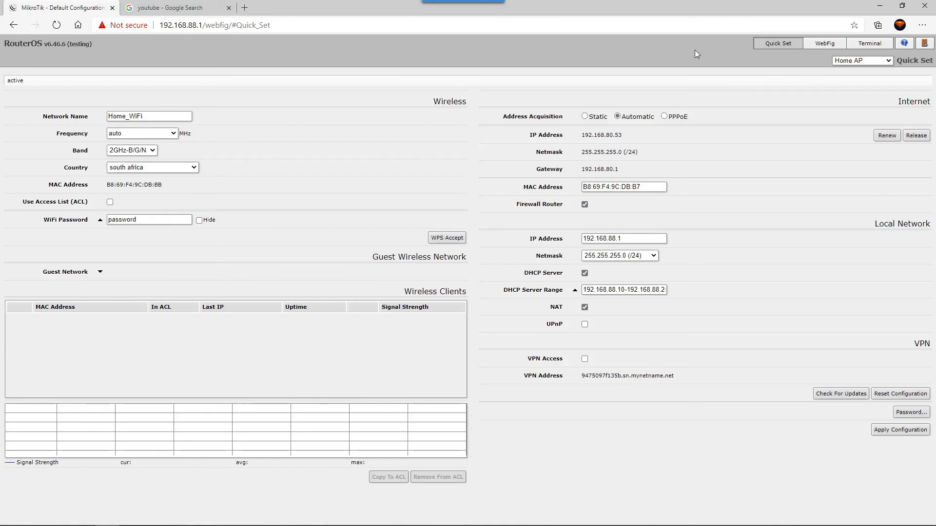
{"action": "left_click", "coordinate": [54, 25]}
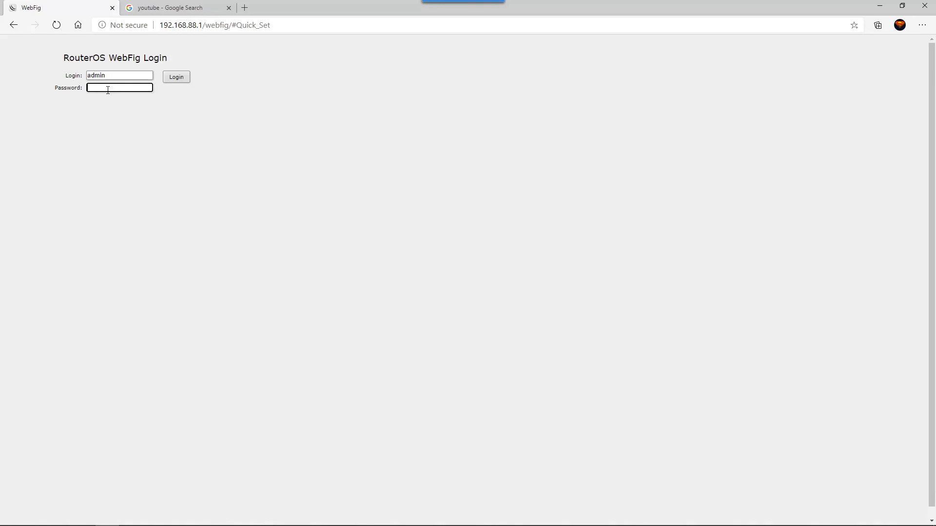
{"action": "type", "text": "********"}
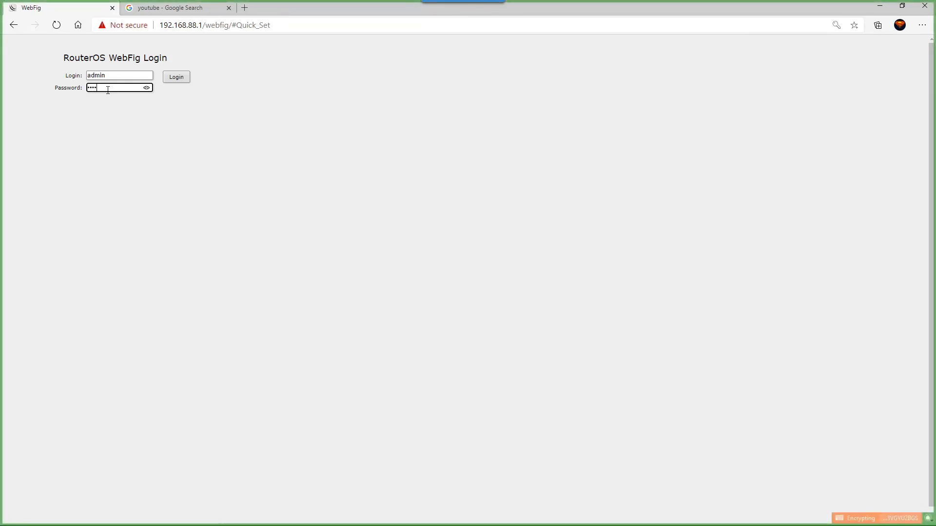
{"action": "key", "text": "Return"}
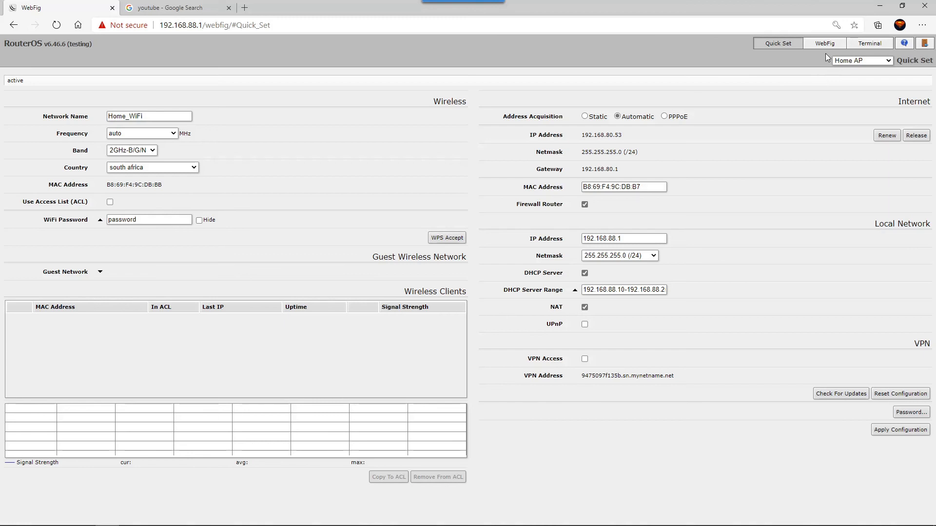
- Open the router's terminal, ping 8.8.8.8 to test its internet connection, and stop the ping
{"action": "left_click", "coordinate": [861, 46]}
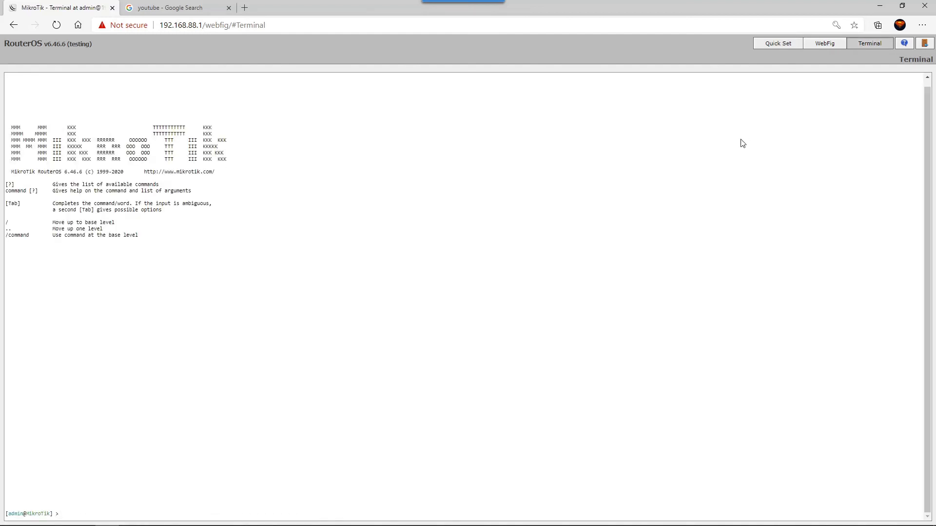
{"action": "type", "text": "pin"}
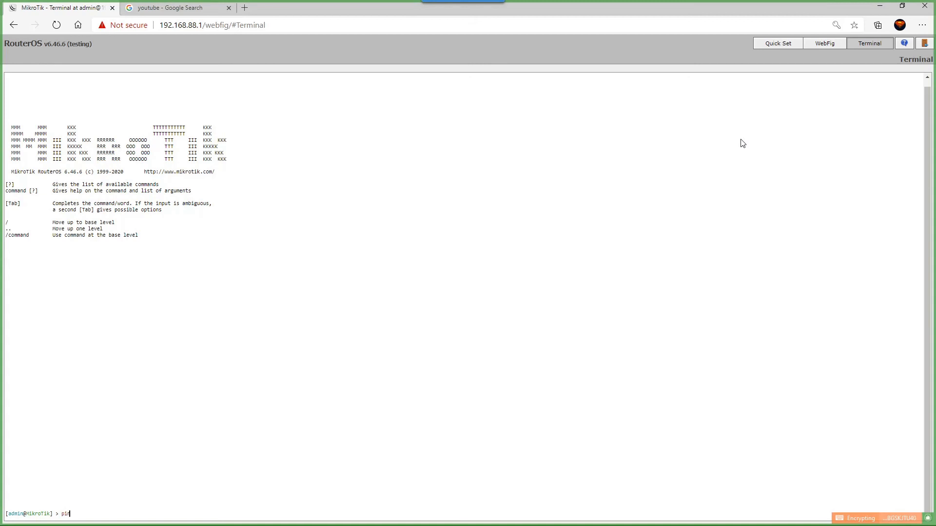
{"action": "type", "text": "g 8.8.8.8"}
{"action": "key", "text": "Return"}
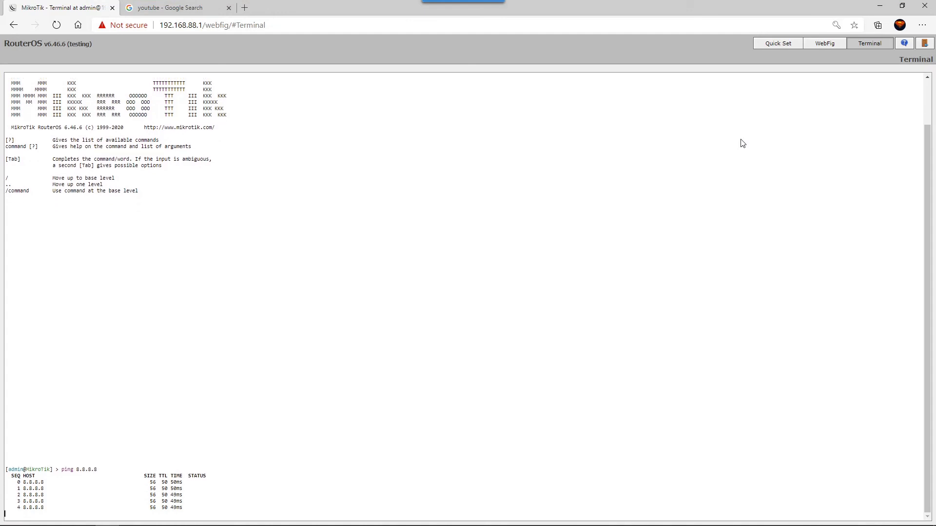
{"action": "key", "text": "ctrl+c"}
- View the ether1 settings from the WebFig interface list, leave them without changes, and minimize the browser
{"action": "left_click", "coordinate": [817, 45]}
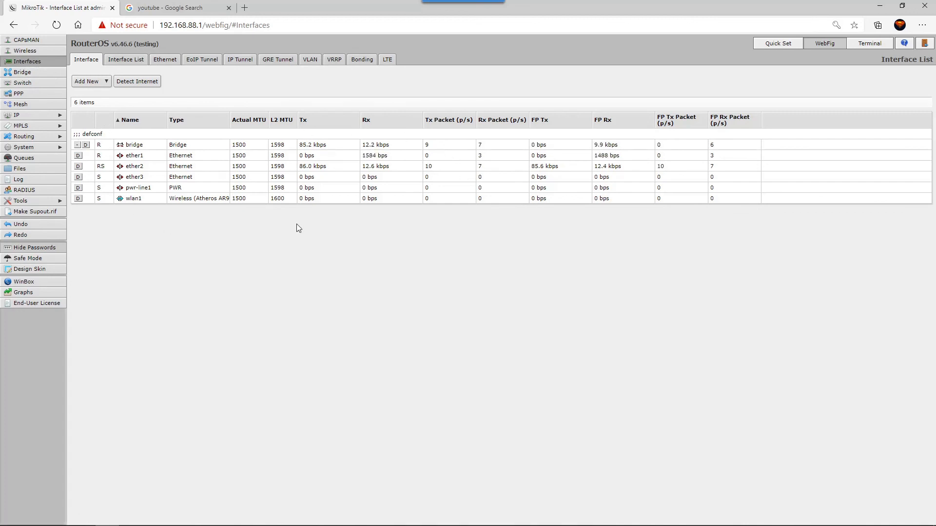
{"action": "left_click", "coordinate": [144, 160]}
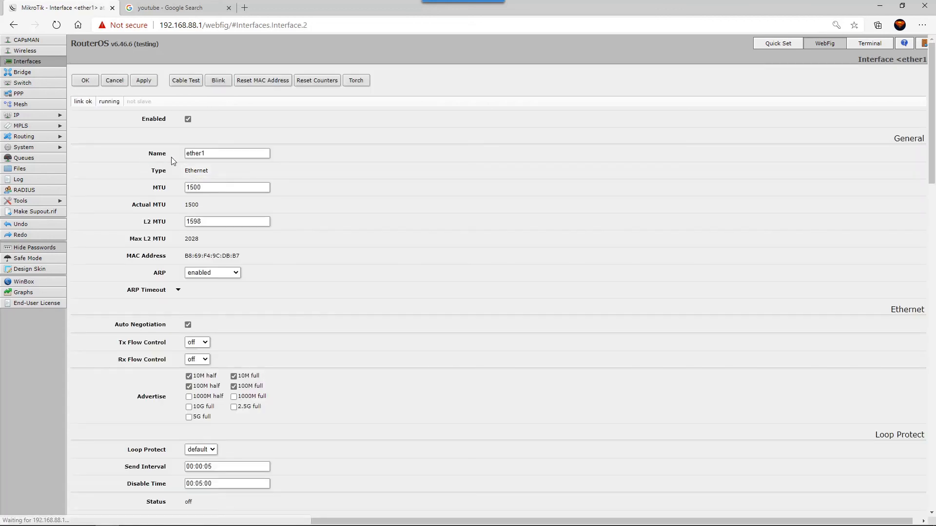
{"action": "left_click", "coordinate": [124, 84]}
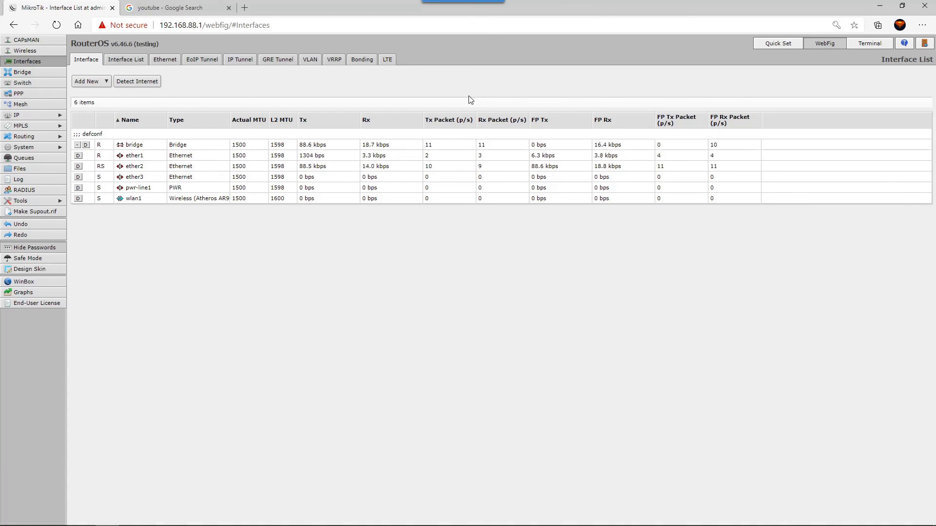
{"action": "left_click", "coordinate": [880, 6]}
{"action": "left_click", "coordinate": [879, 5]}
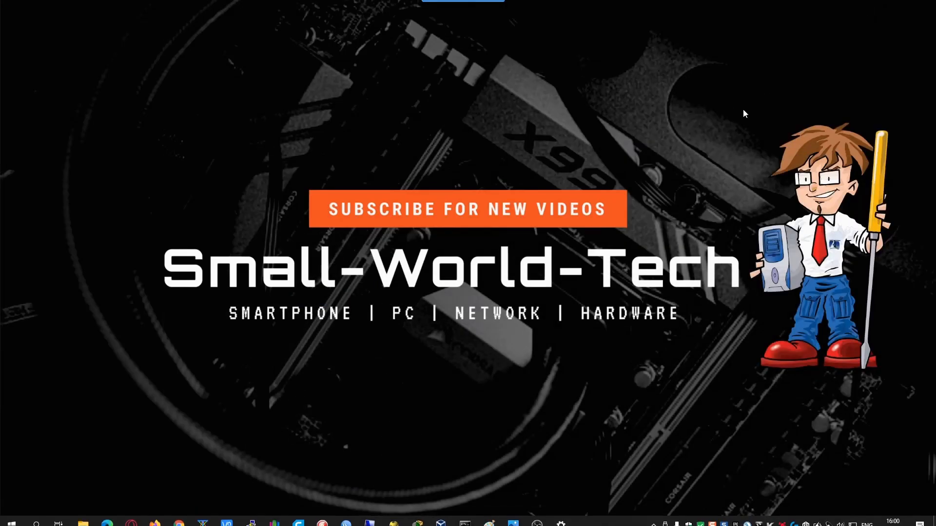